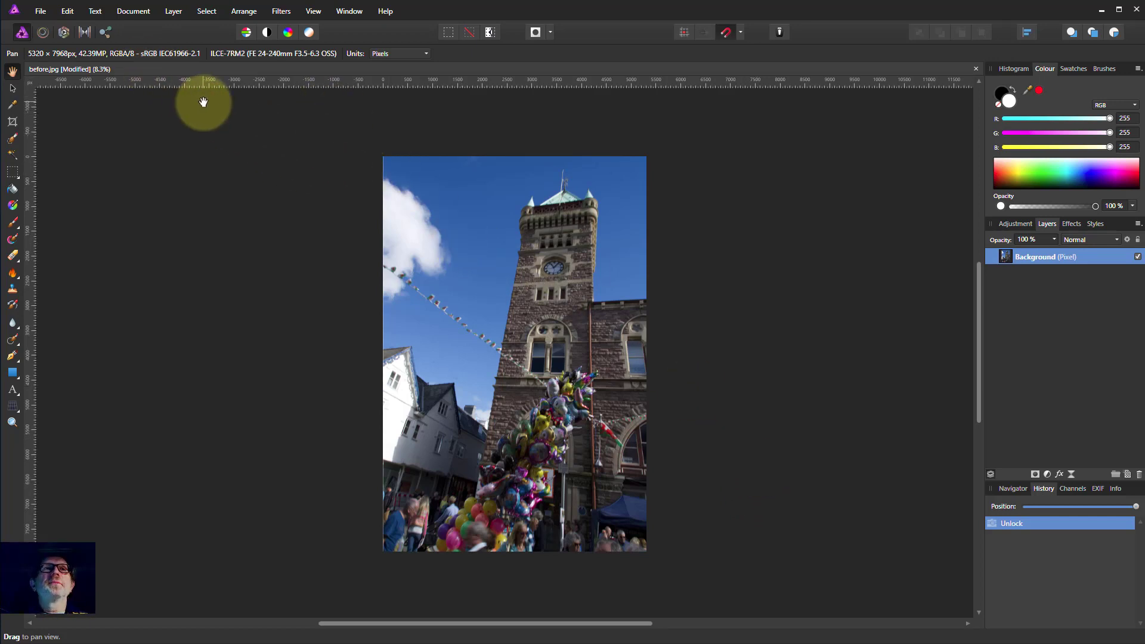
# Rotate the clock tower photo layer about 8.8° with the Move Tool's rotate handle
pyautogui.click(13, 88)
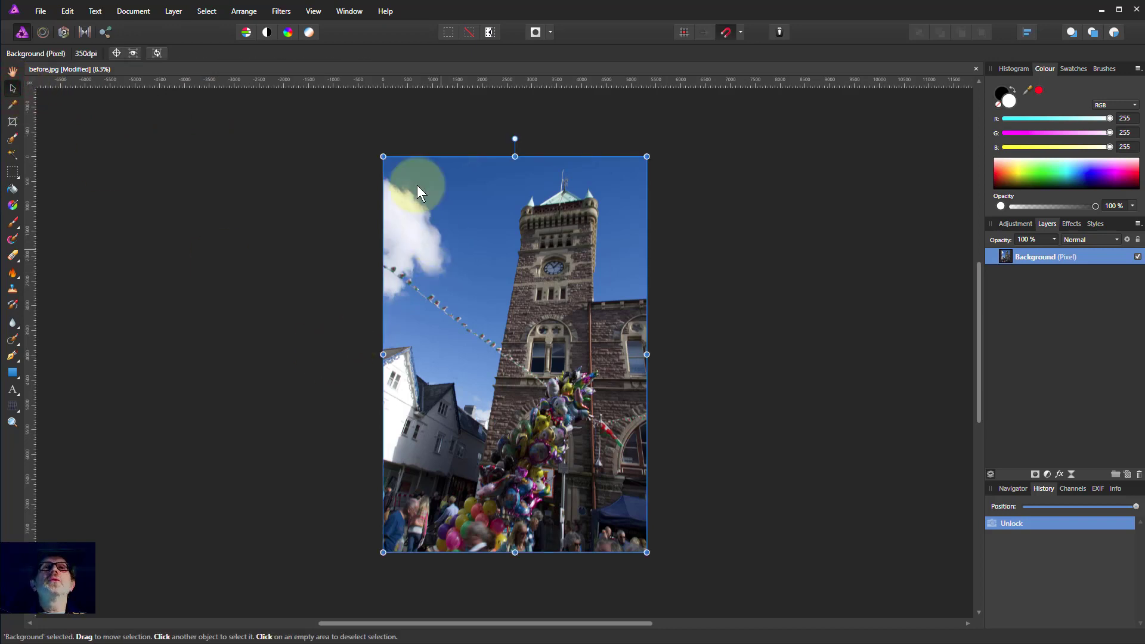
pyautogui.click(377, 152)
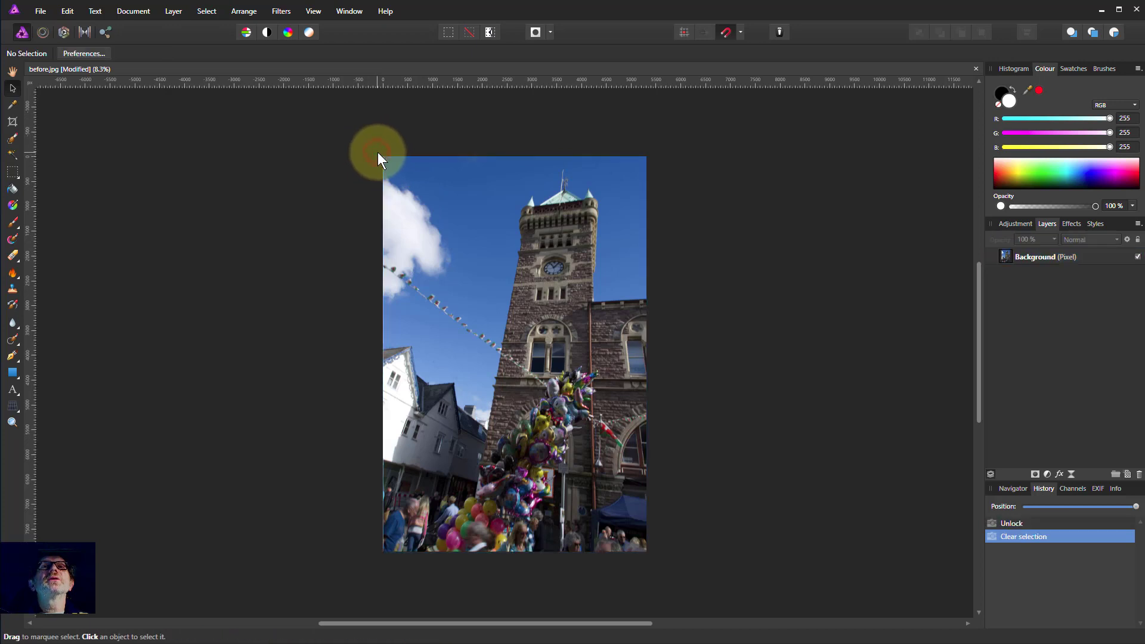
pyautogui.click(409, 159)
pyautogui.moveTo(378, 152); pyautogui.dragTo(345, 184)
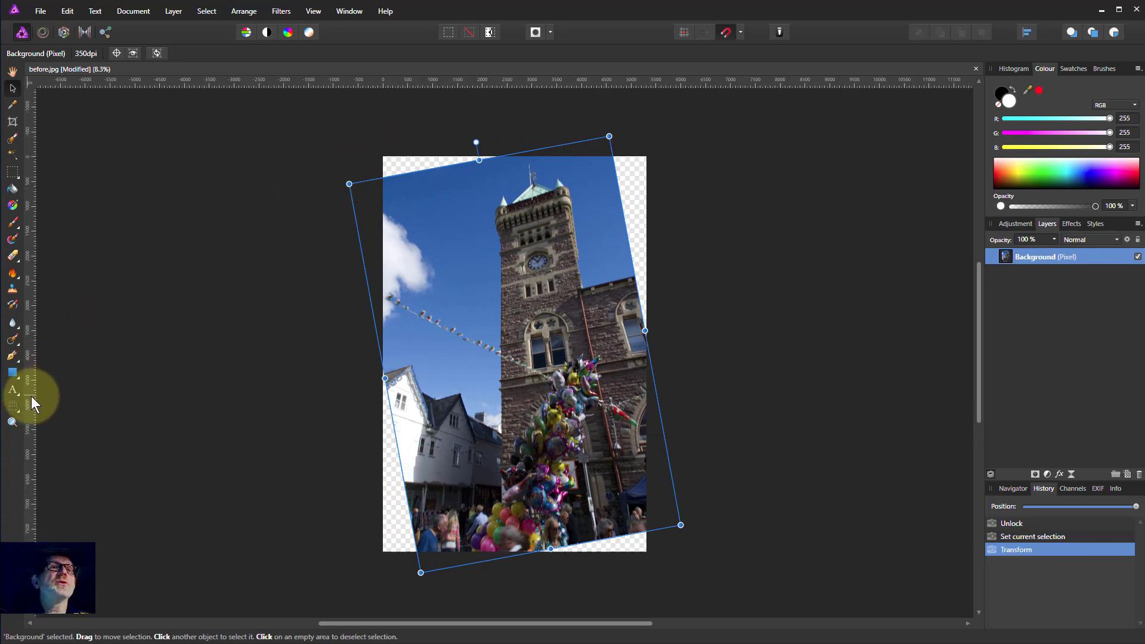
# Start a perspective correction, then cancel it and leave the perspective unchanged
pyautogui.click(12, 406)
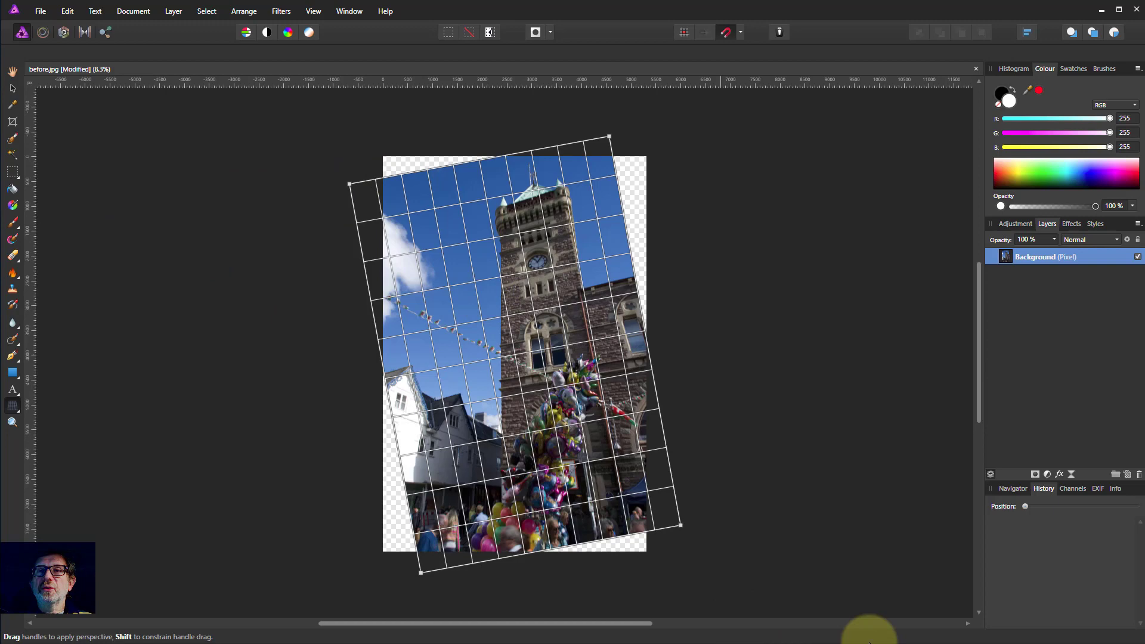
pyautogui.moveTo(869, 643); pyautogui.dragTo(860, 482)
pyautogui.click(908, 563)
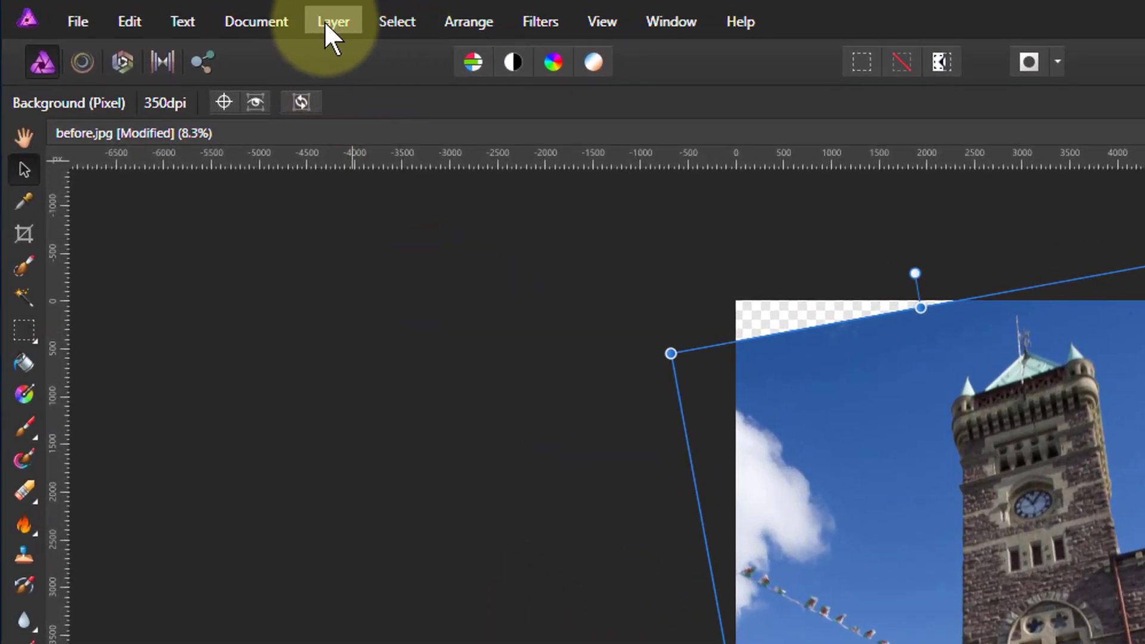
# Apply Layer > Rasterise, then drag the perspective grid's corners to straighten the tower's verticals
pyautogui.click(327, 22)
pyautogui.click(185, 525)
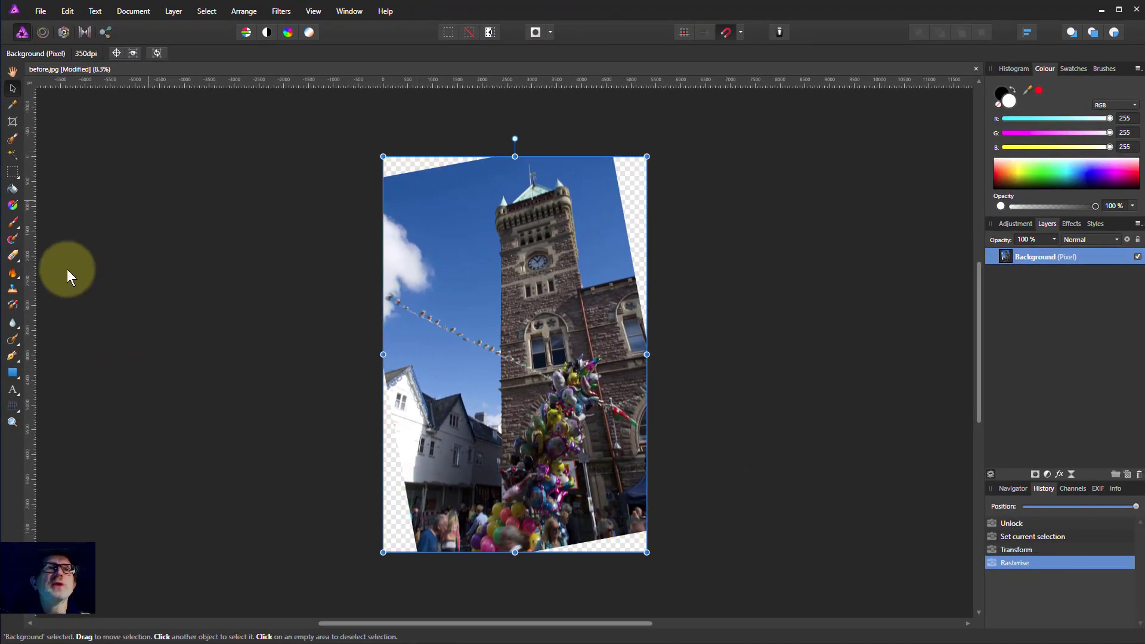
pyautogui.click(13, 405)
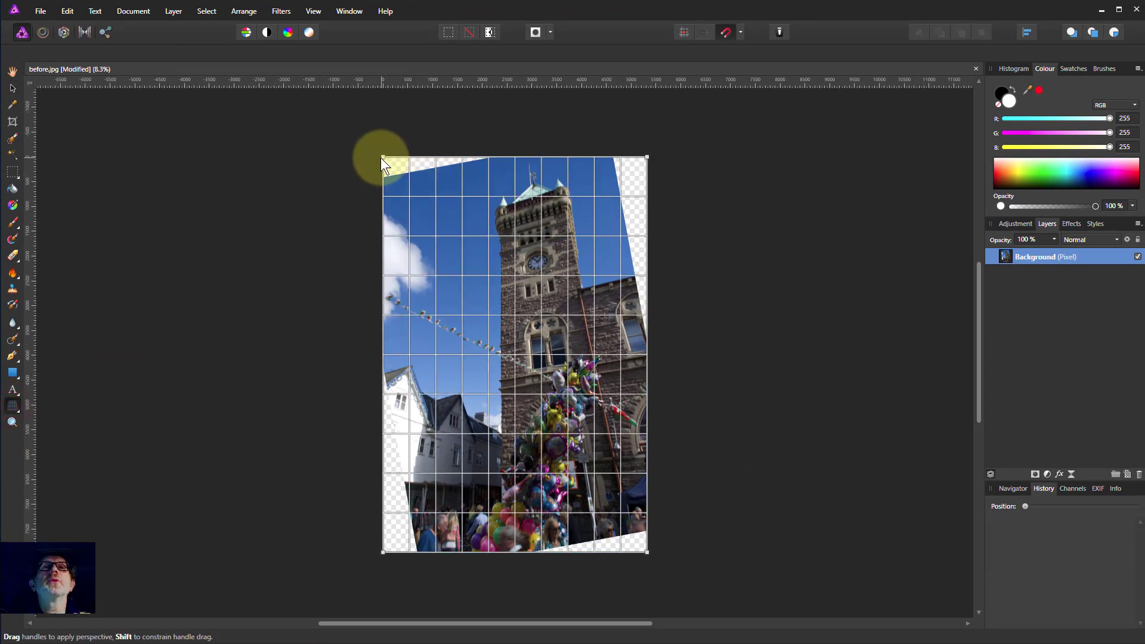
pyautogui.moveTo(646, 156); pyautogui.dragTo(669, 270)
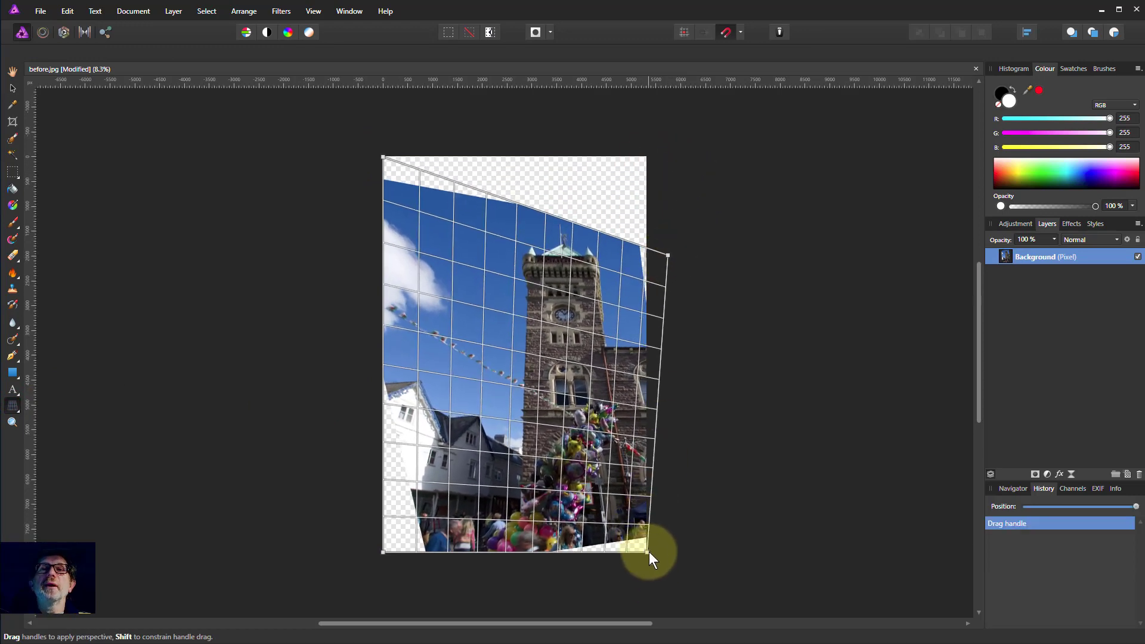
pyautogui.moveTo(647, 553); pyautogui.dragTo(603, 564)
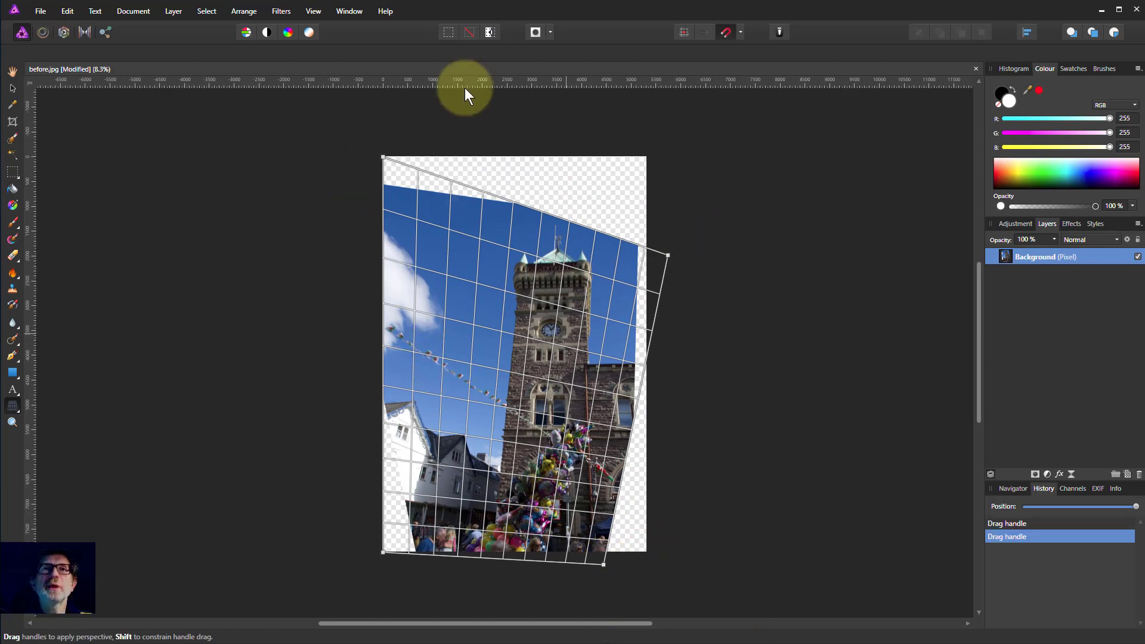
pyautogui.moveTo(383, 156); pyautogui.dragTo(413, 174)
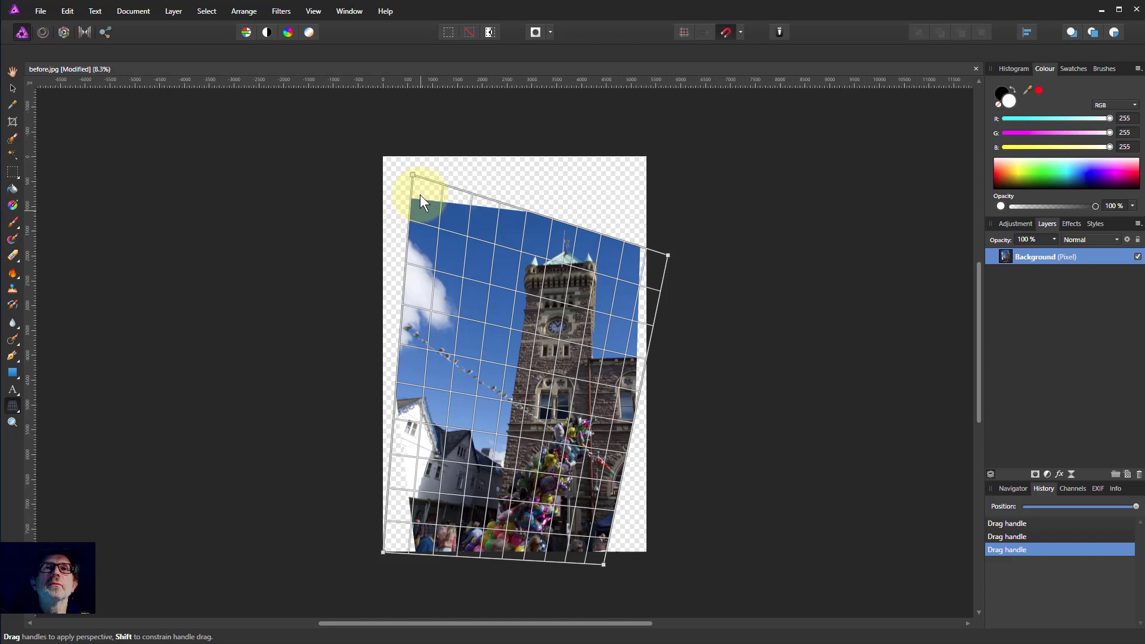
pyautogui.moveTo(413, 178); pyautogui.dragTo(413, 186)
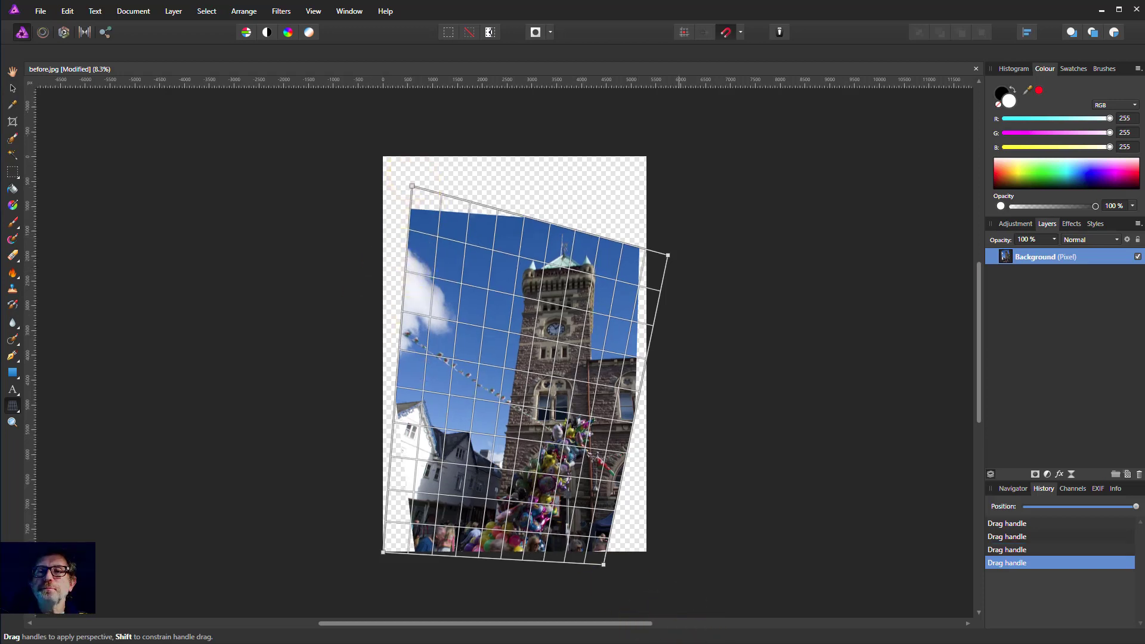
pyautogui.moveTo(797, 634); pyautogui.dragTo(829, 333)
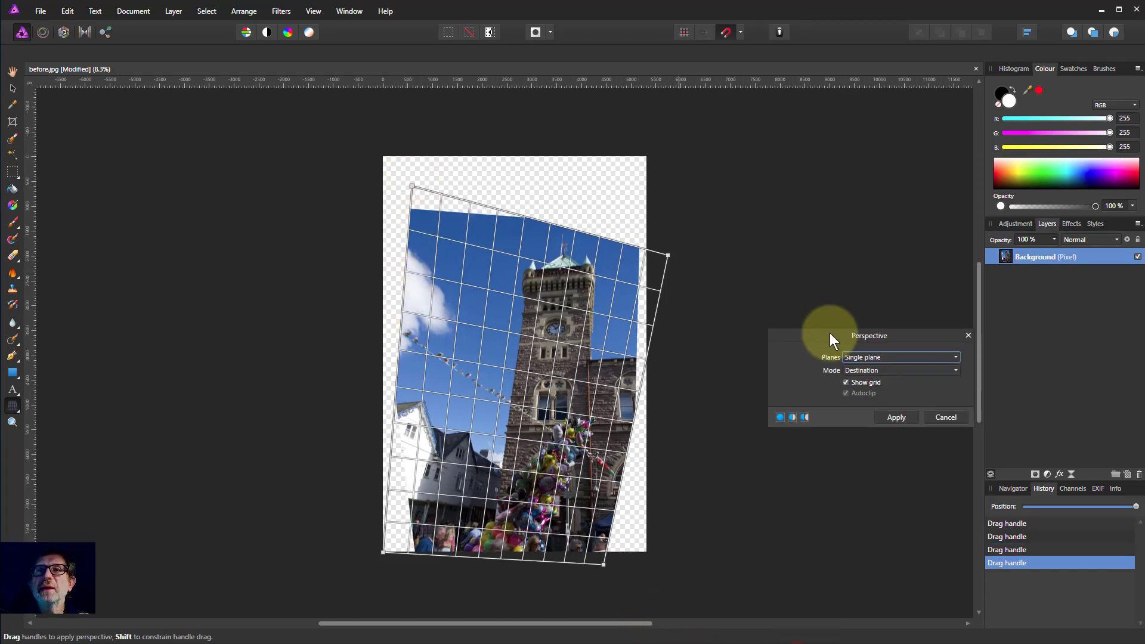
# Cancel the perspective warp and rotate the photo about 8° clockwise in version 1.7
pyautogui.click(944, 419)
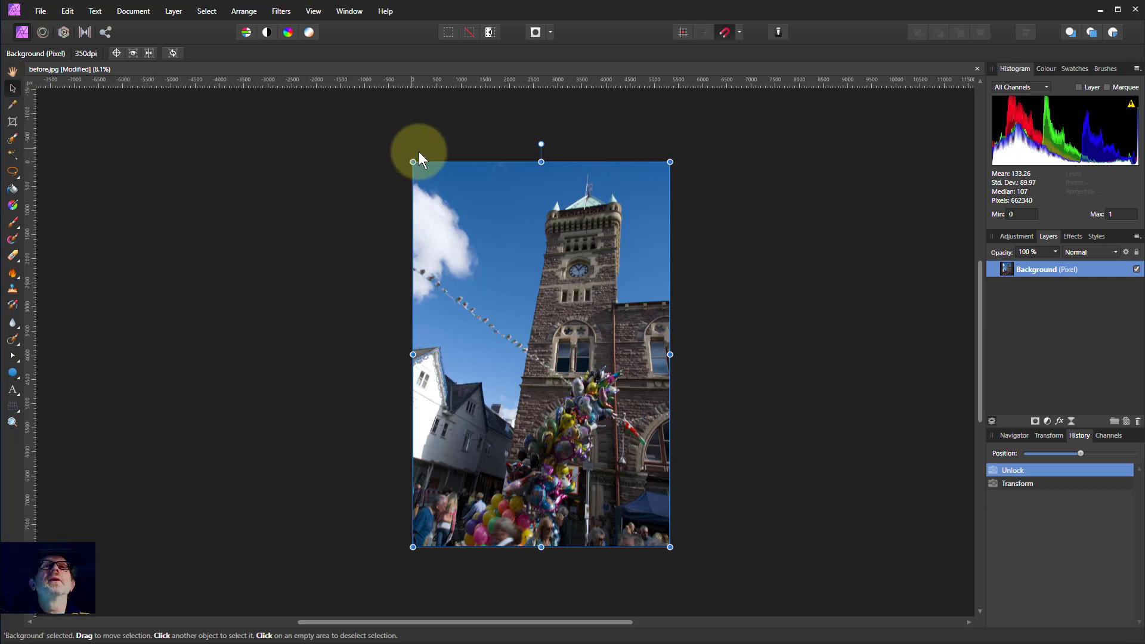
pyautogui.moveTo(407, 159); pyautogui.dragTo(366, 166)
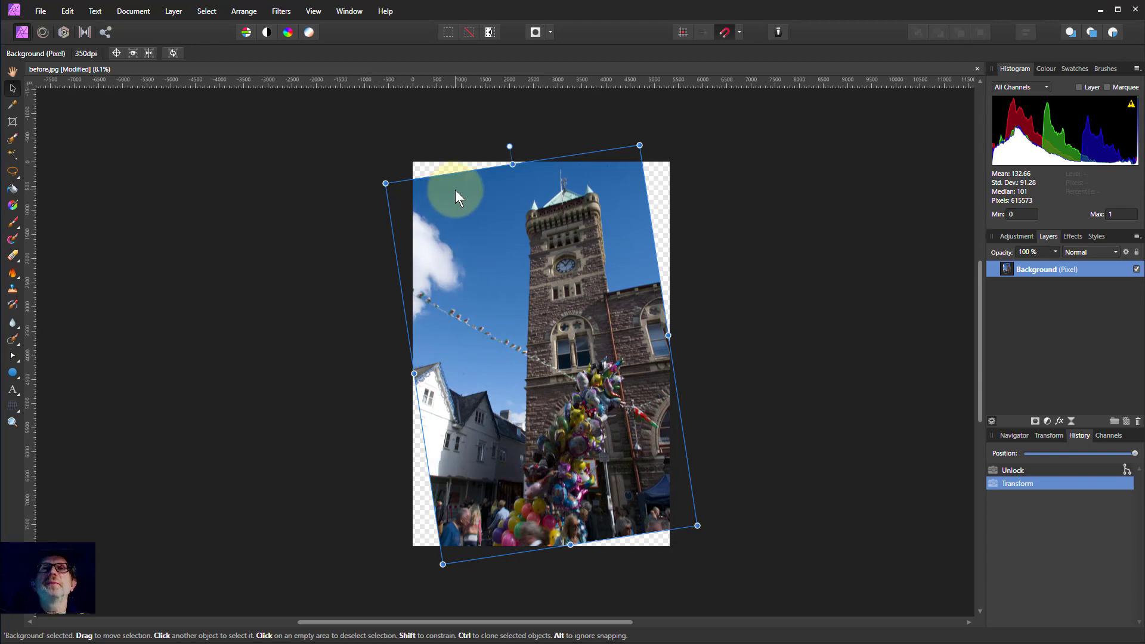
# Apply Layer > Rasterise to the rotated Background layer, keeping its transparent corners
pyautogui.click(13, 411)
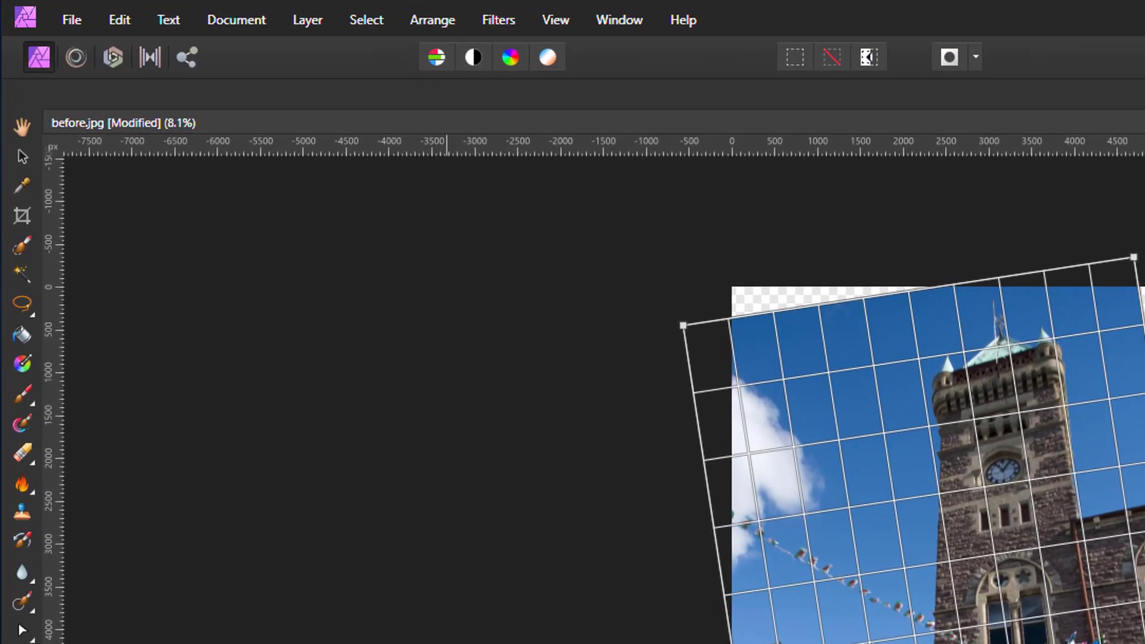
pyautogui.press('v')
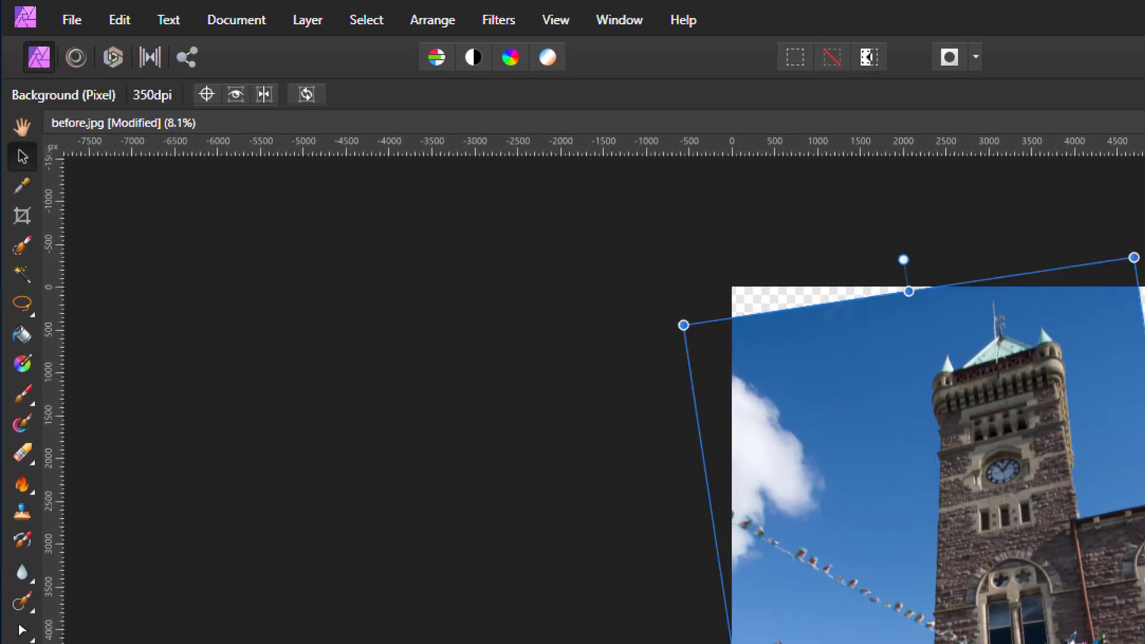
pyautogui.click(301, 22)
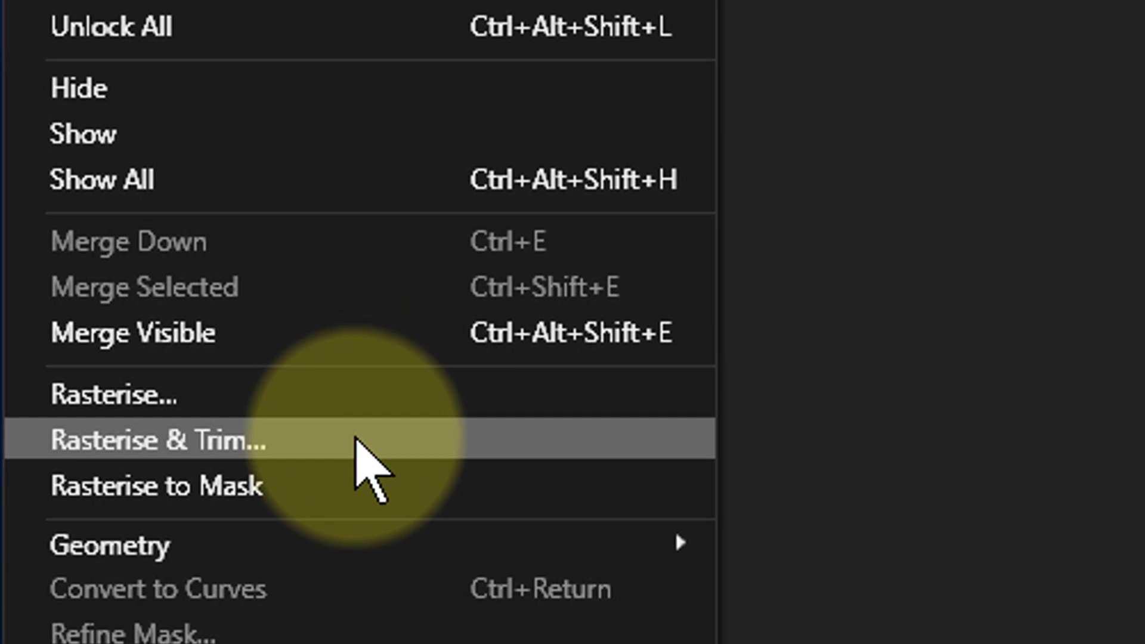
pyautogui.click(357, 408)
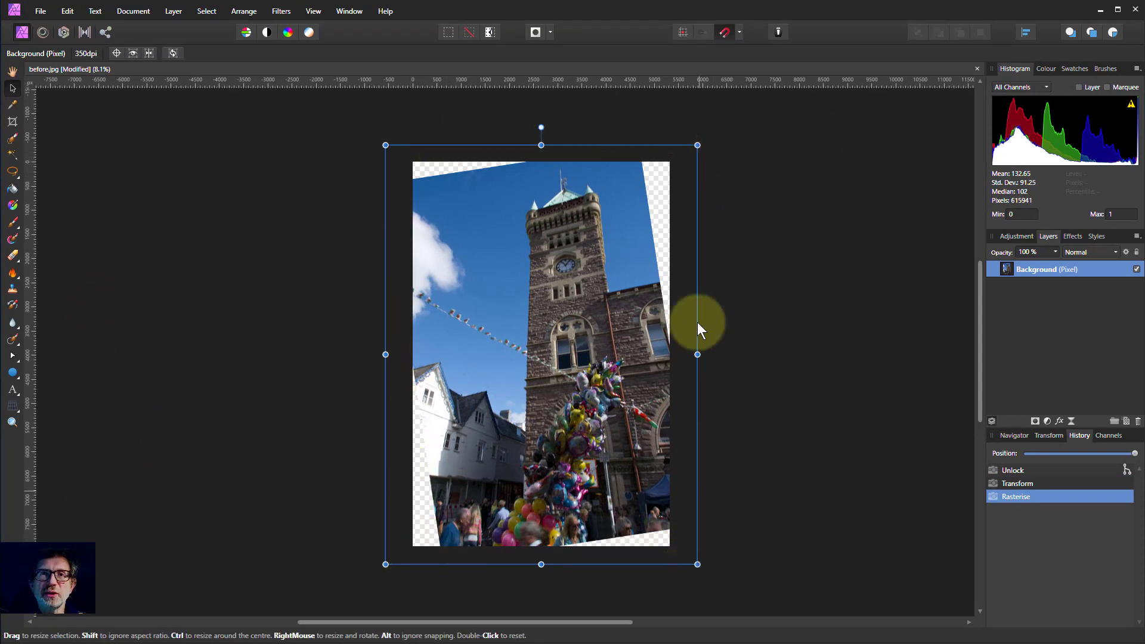
# Cancel the perspective correction and rotate the rasterised photo about -7.8° from outside a corner
pyautogui.click(13, 408)
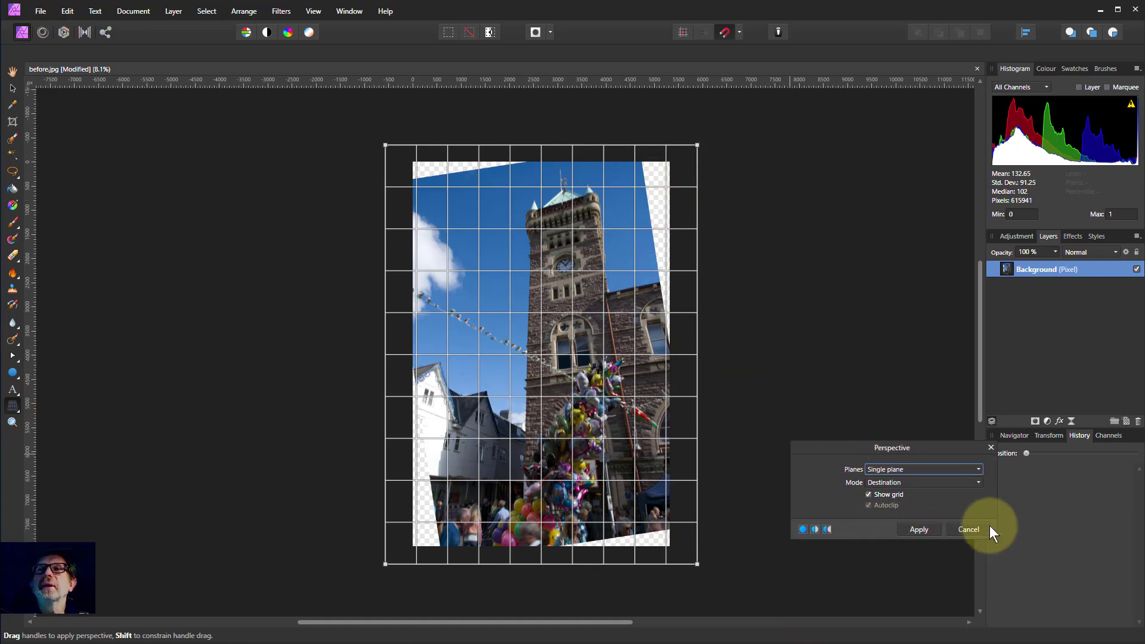
pyautogui.click(973, 530)
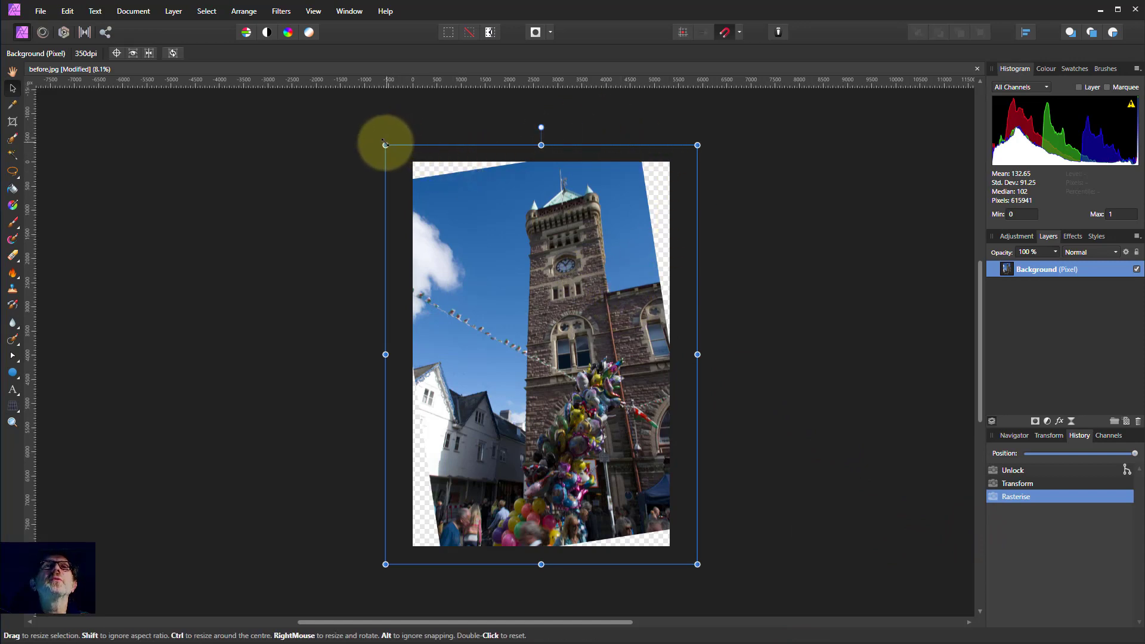
pyautogui.moveTo(380, 144); pyautogui.dragTo(343, 104)
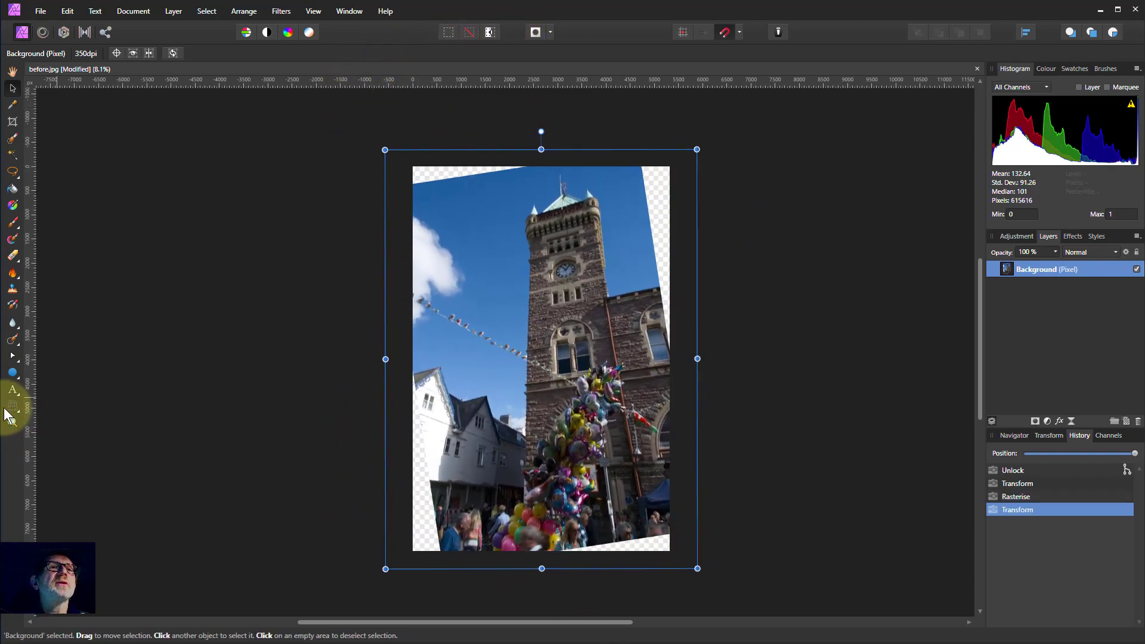
# Apply a trial perspective warp, pulling the top-left corner inward and the top-right corner down
pyautogui.click(12, 407)
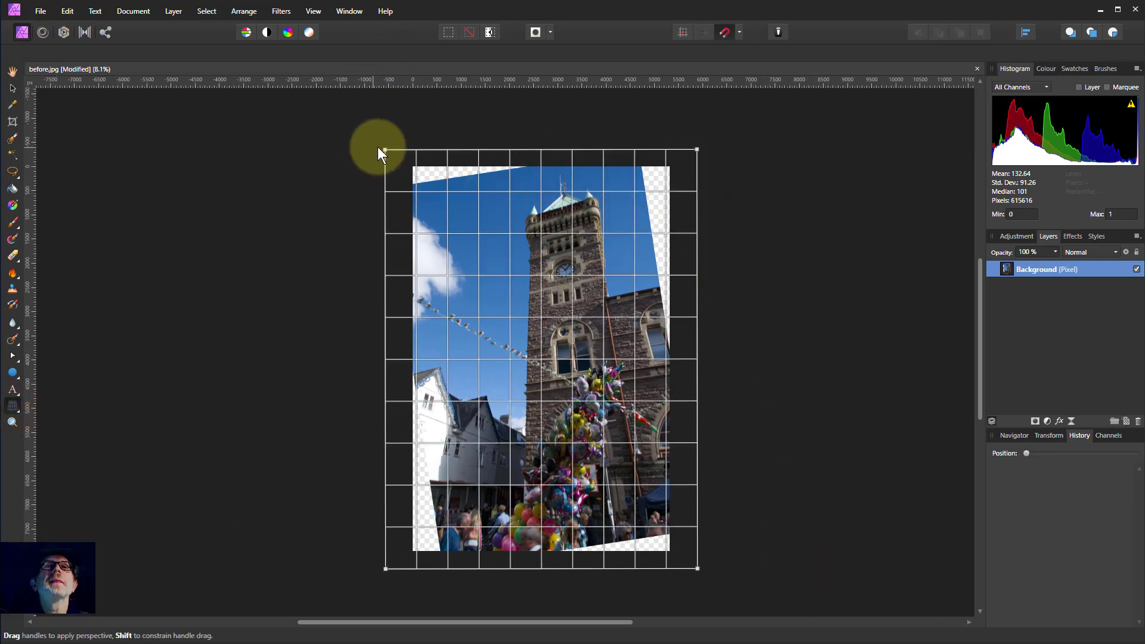
pyautogui.moveTo(386, 150); pyautogui.dragTo(422, 156)
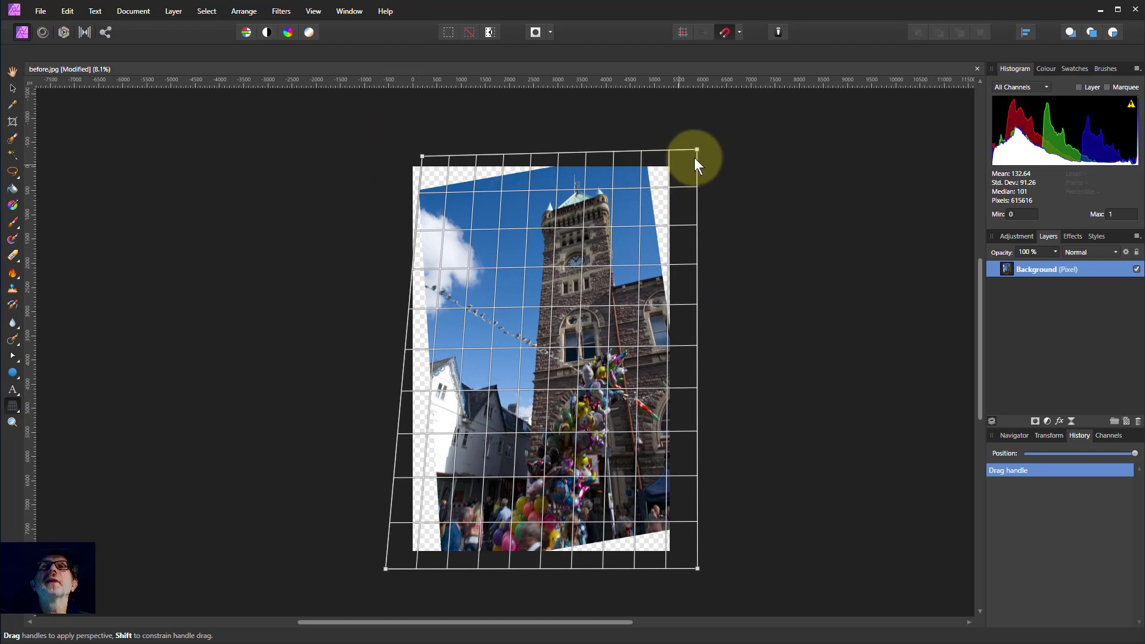
pyautogui.moveTo(697, 149); pyautogui.dragTo(696, 182)
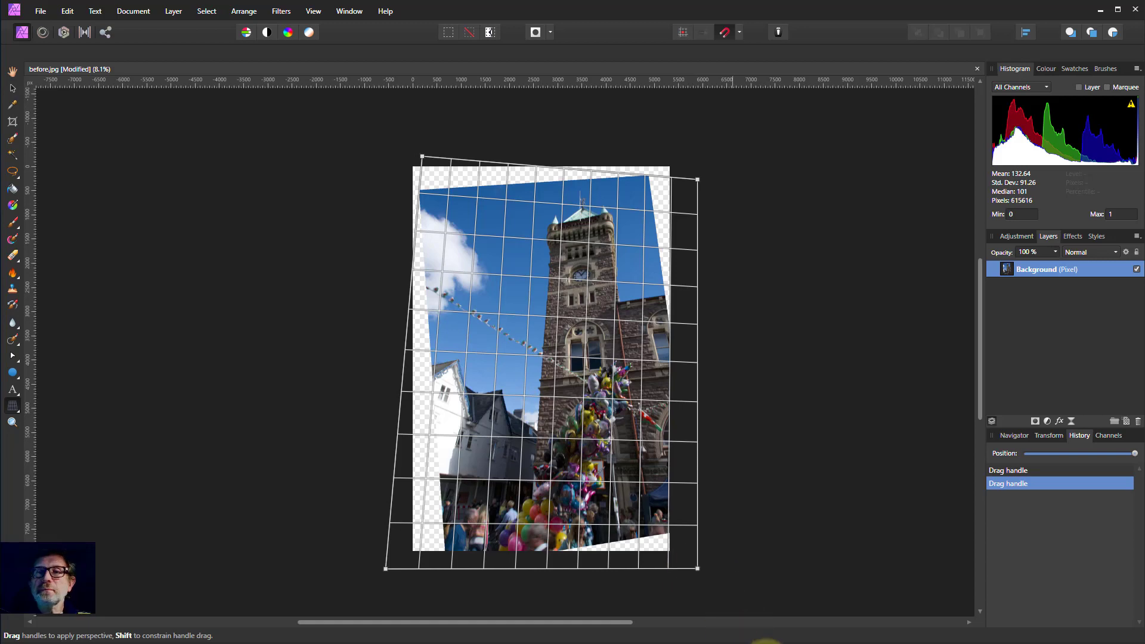
pyautogui.moveTo(790, 436)
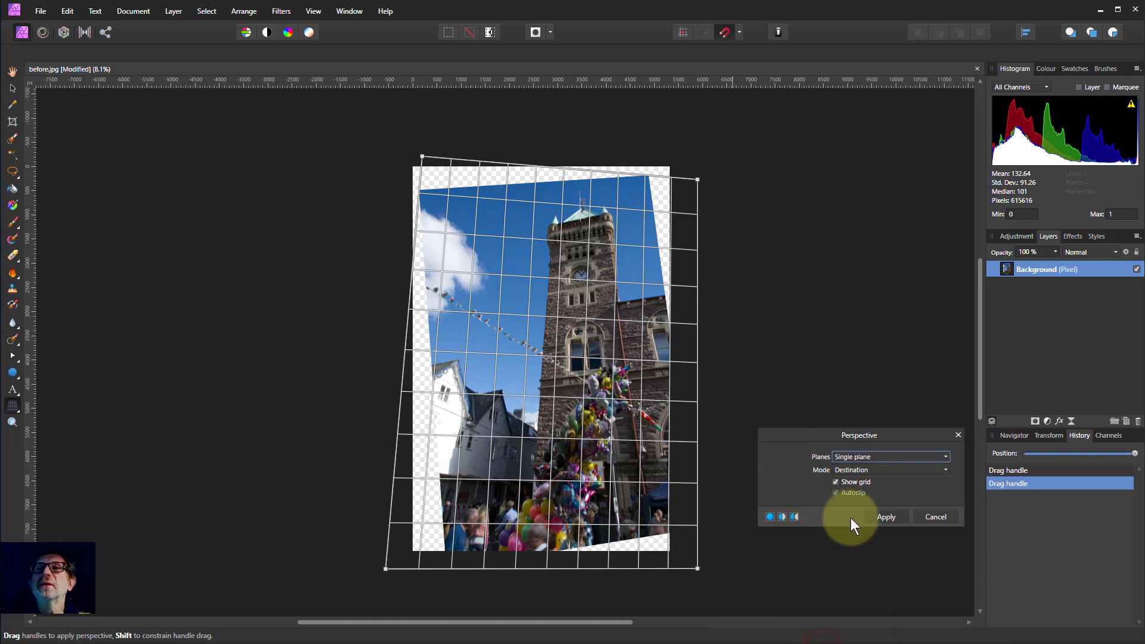
pyautogui.click(927, 518)
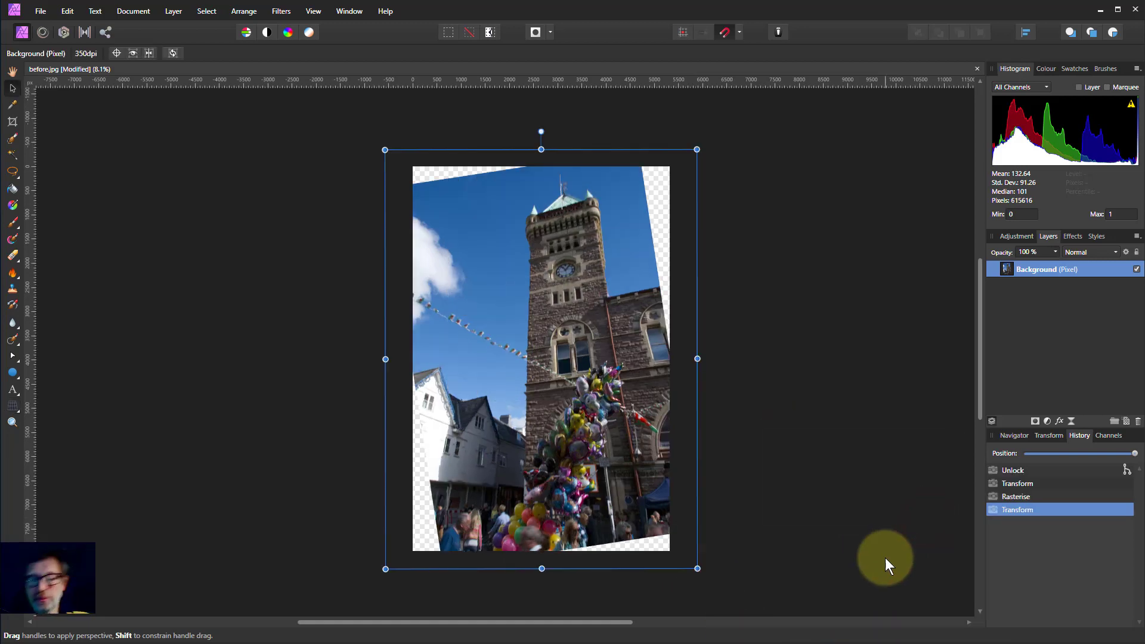
# Undo twice back to the rotated layer, then apply Layer > Rasterise & Trim
pyautogui.hotkey('ctrl', 'z')
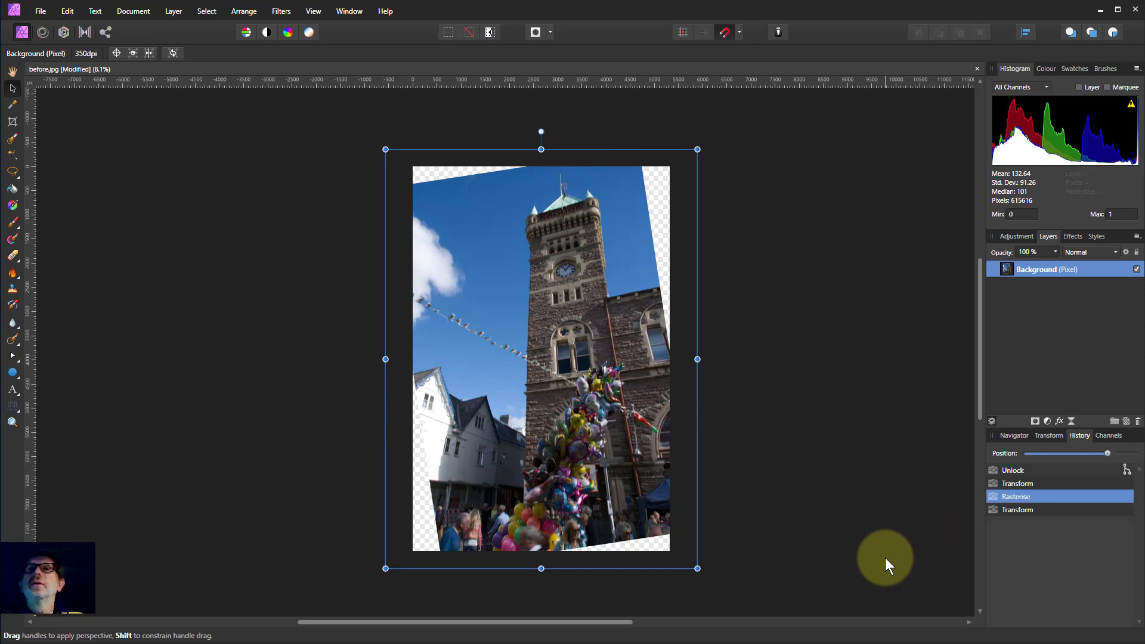
pyautogui.hotkey('ctrl', 'z')
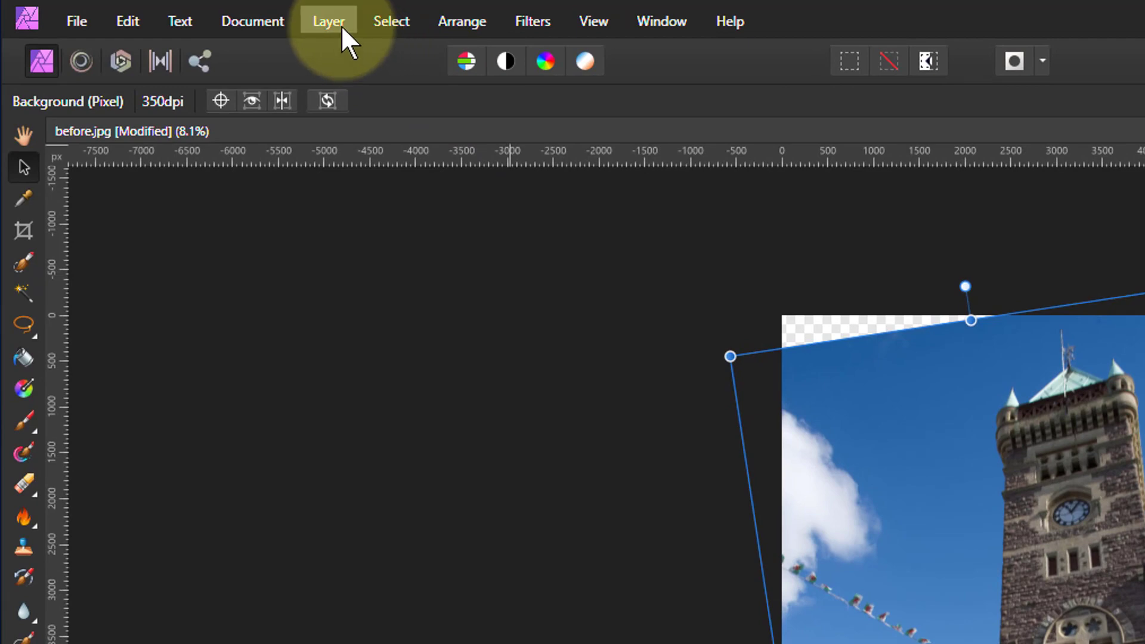
pyautogui.click(339, 26)
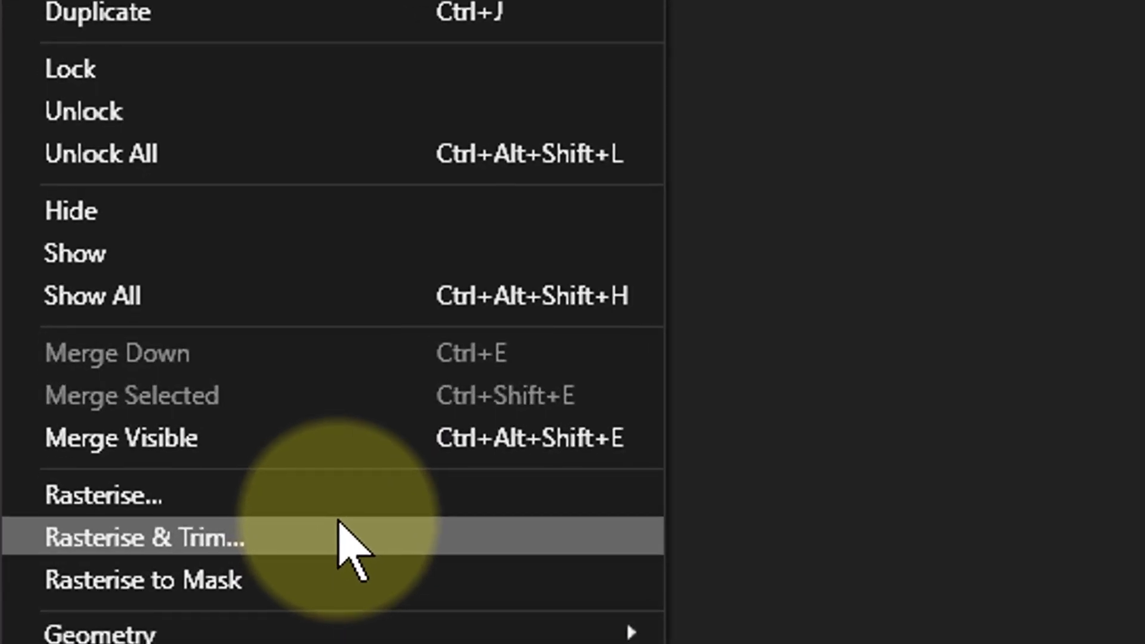
pyautogui.click(343, 536)
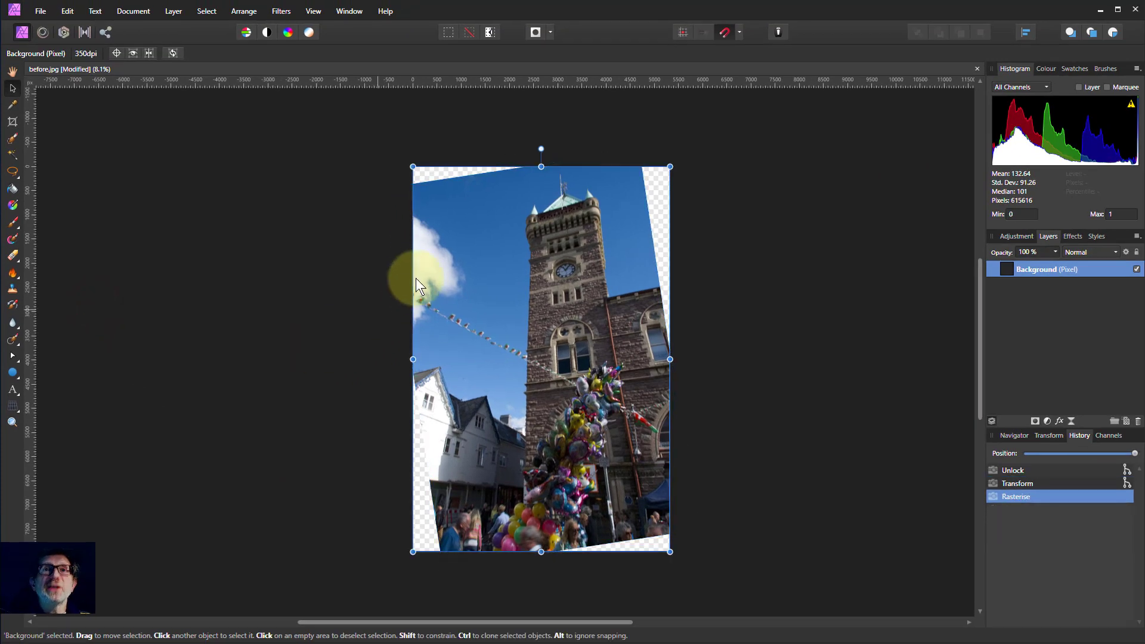
# Drag the trimmed photo's top-left perspective handle rightward to straighten the tower
pyautogui.click(12, 406)
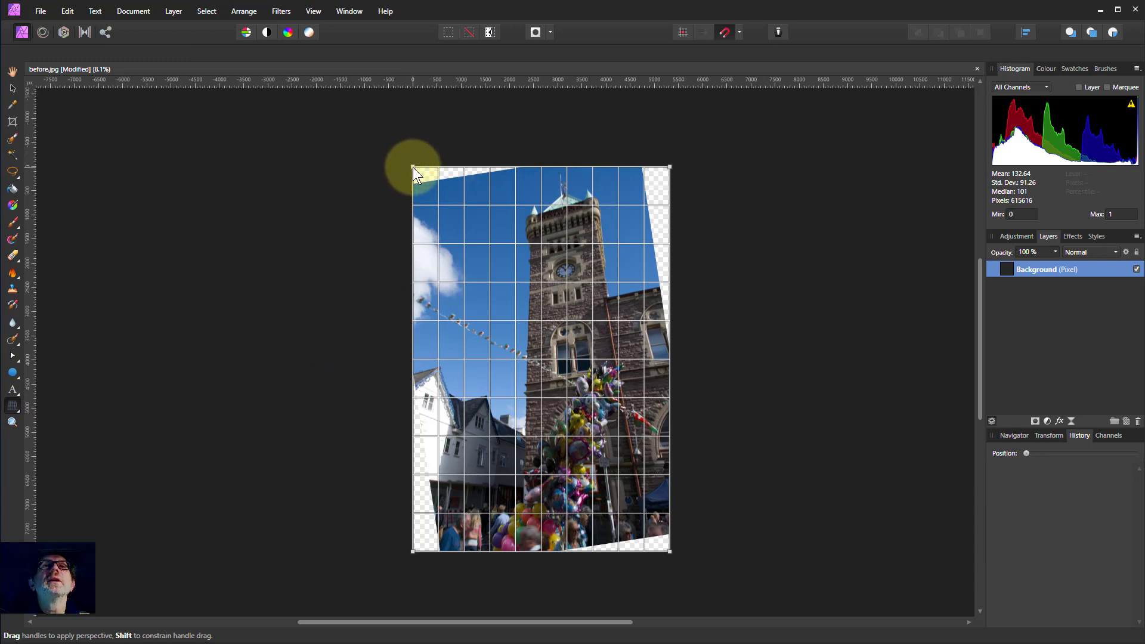
pyautogui.moveTo(413, 167); pyautogui.dragTo(453, 176)
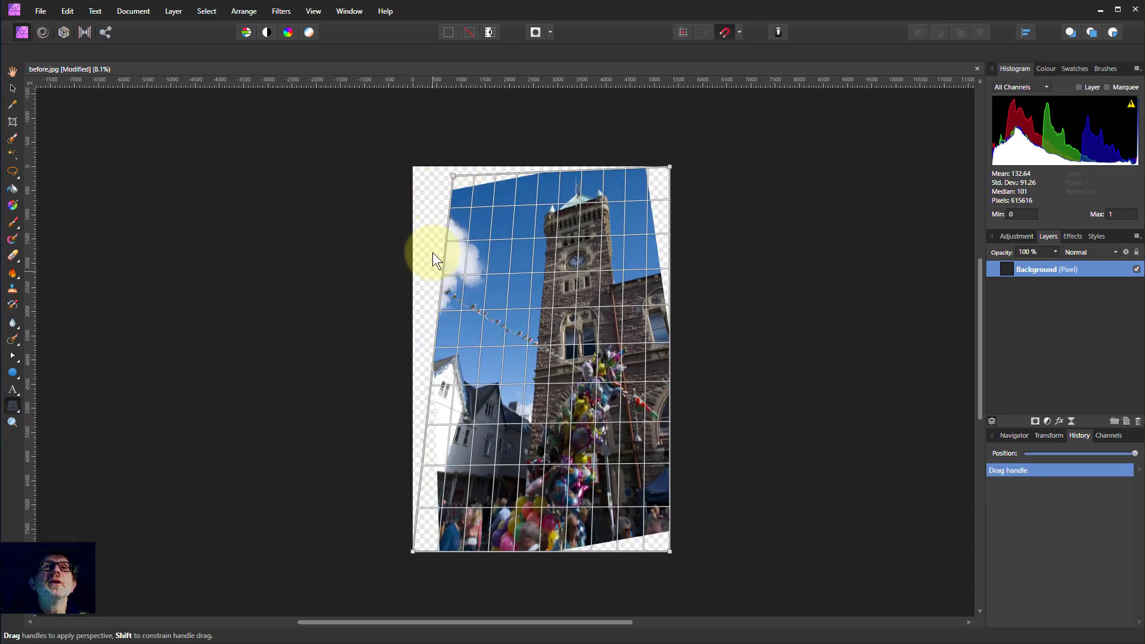